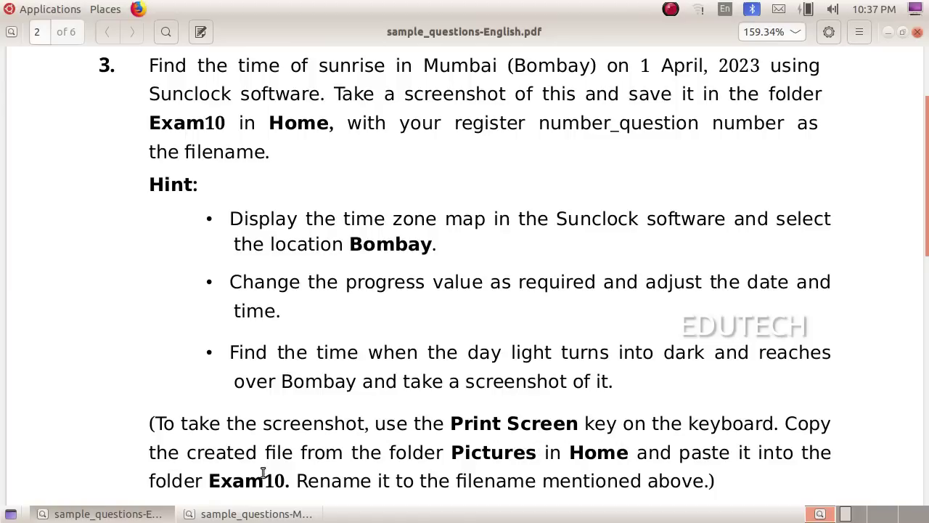
Bring up the Malayalam sample questions PDF, then launch Sunclock from the Education applications and maximize its clock window.
{"action": "left_click", "coordinate": [228, 515]}
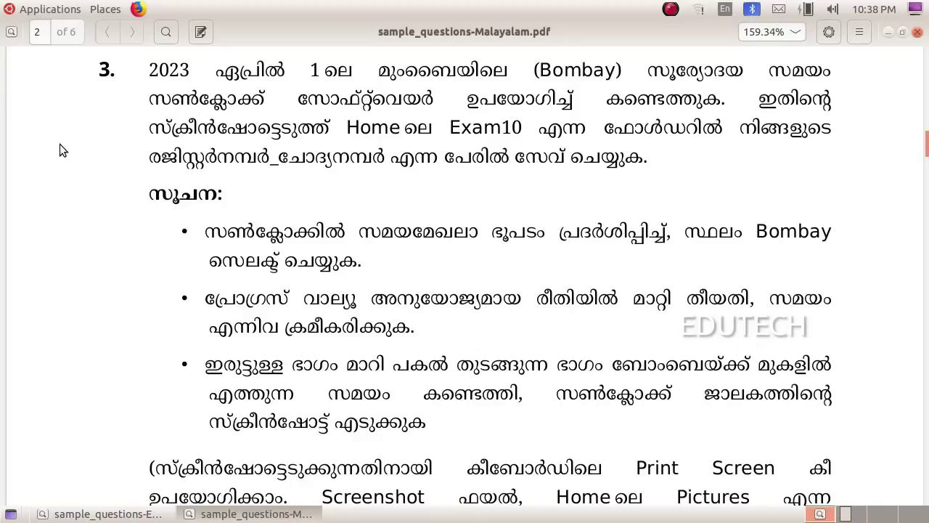
{"action": "left_click", "coordinate": [37, 8]}
{"action": "mouse_move", "coordinate": [45, 53]}
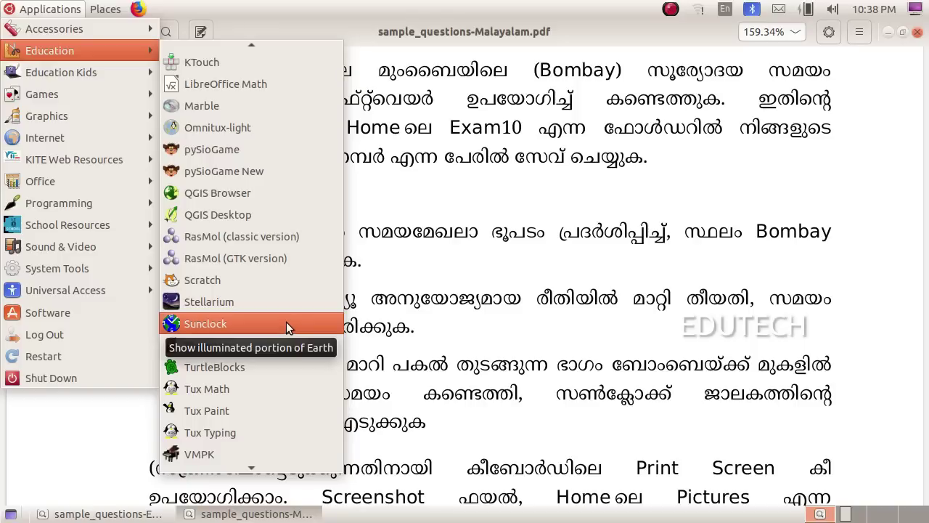
{"action": "left_click", "coordinate": [287, 323]}
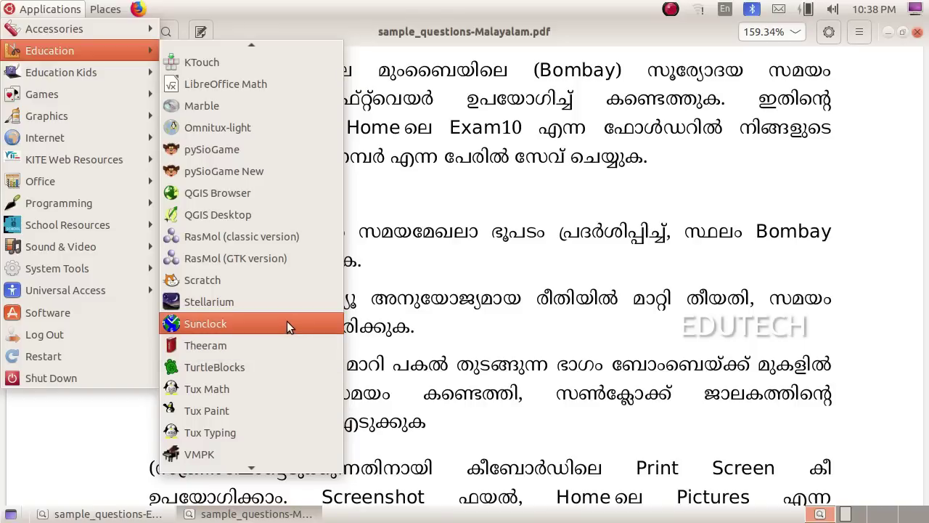
{"action": "double_click", "coordinate": [370, 53]}
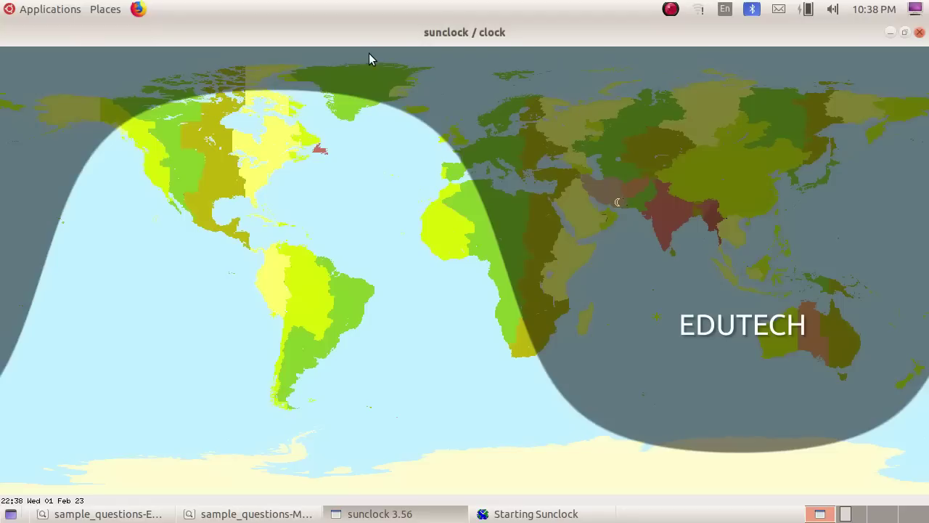
Bring up Sunclock's command menu and switch the display from the clock to the full-size time zone map.
{"action": "right_click", "coordinate": [437, 107]}
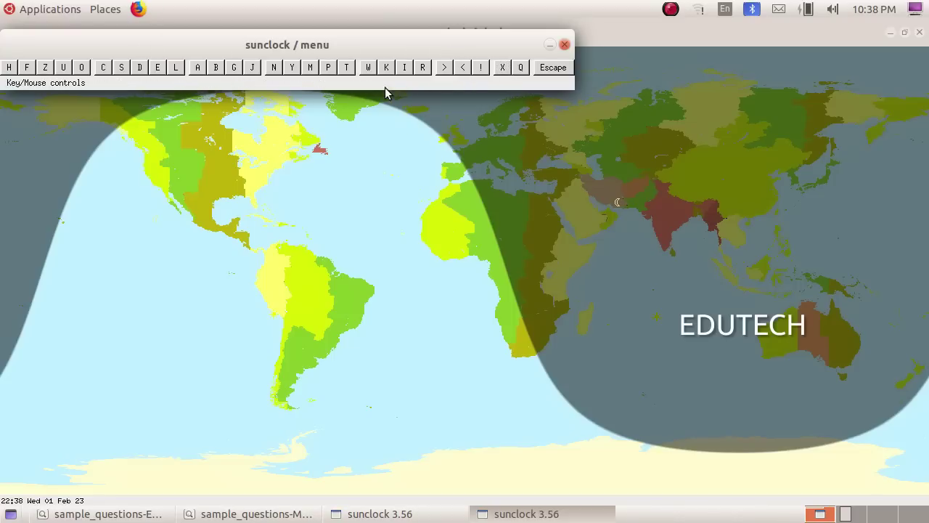
{"action": "left_click", "coordinate": [83, 512]}
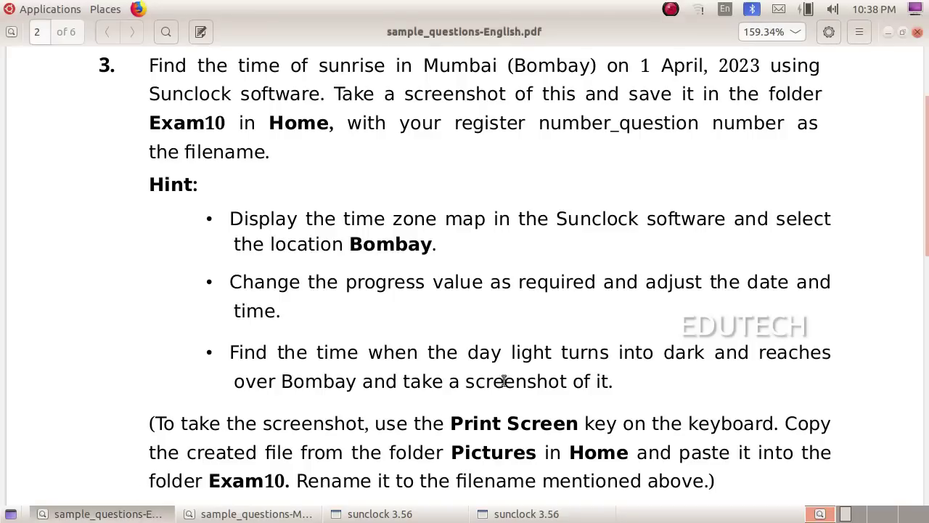
{"action": "left_click", "coordinate": [508, 514]}
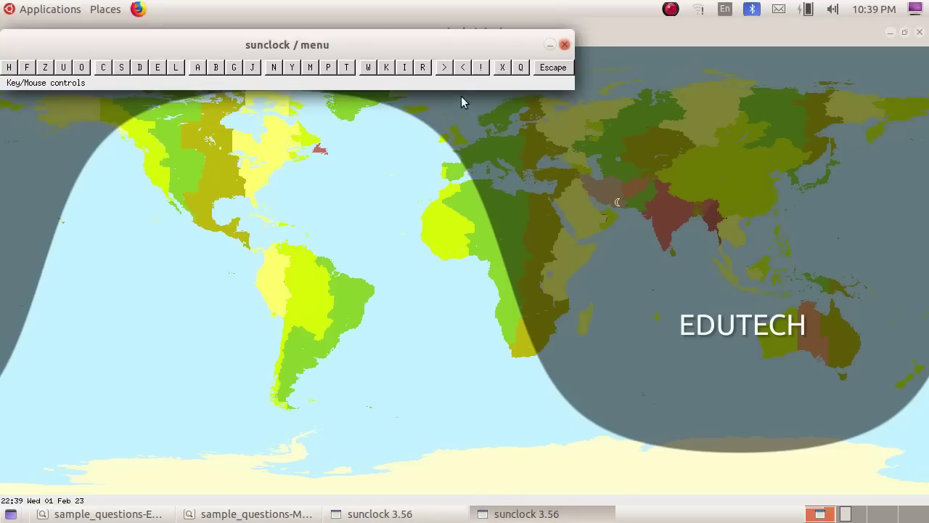
{"action": "left_click", "coordinate": [480, 70]}
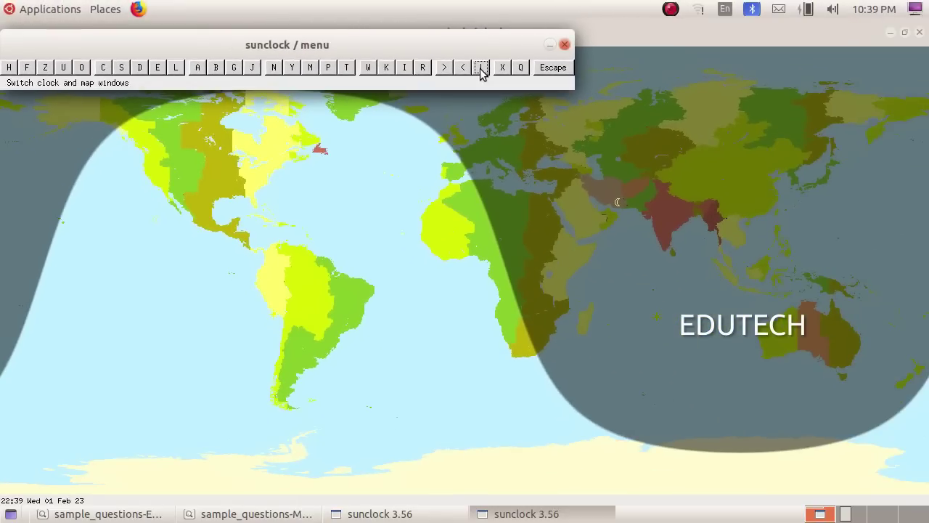
{"action": "left_click", "coordinate": [480, 67]}
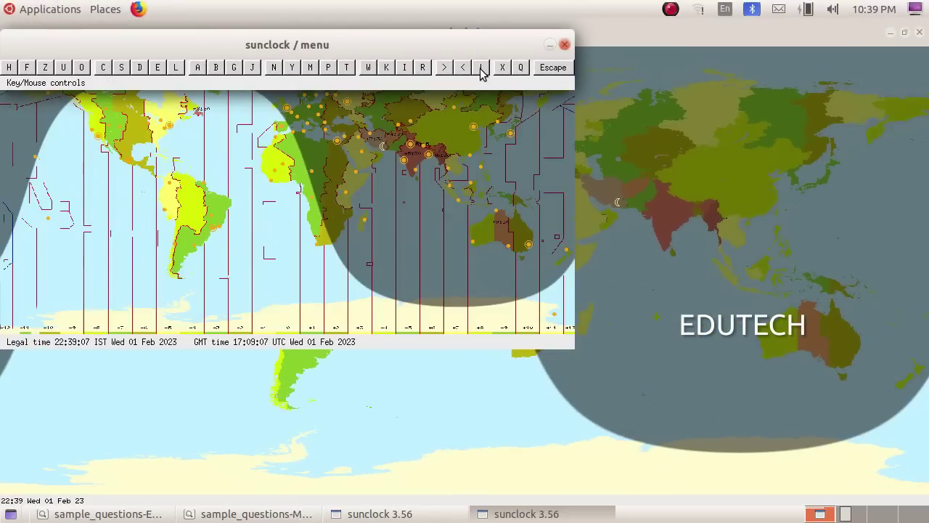
{"action": "left_click", "coordinate": [483, 70]}
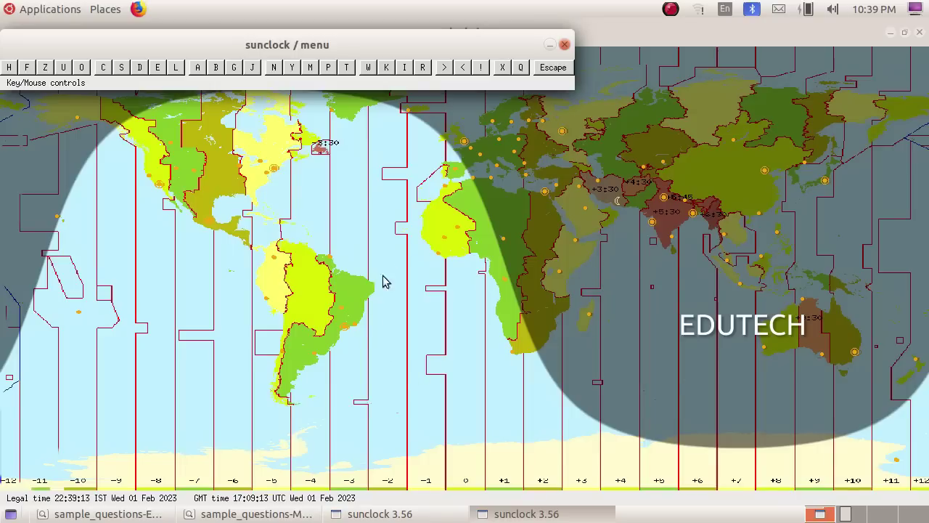
Check the location hint in the English questions PDF and select Bombay on the Sunclock map.
{"action": "left_click", "coordinate": [120, 516]}
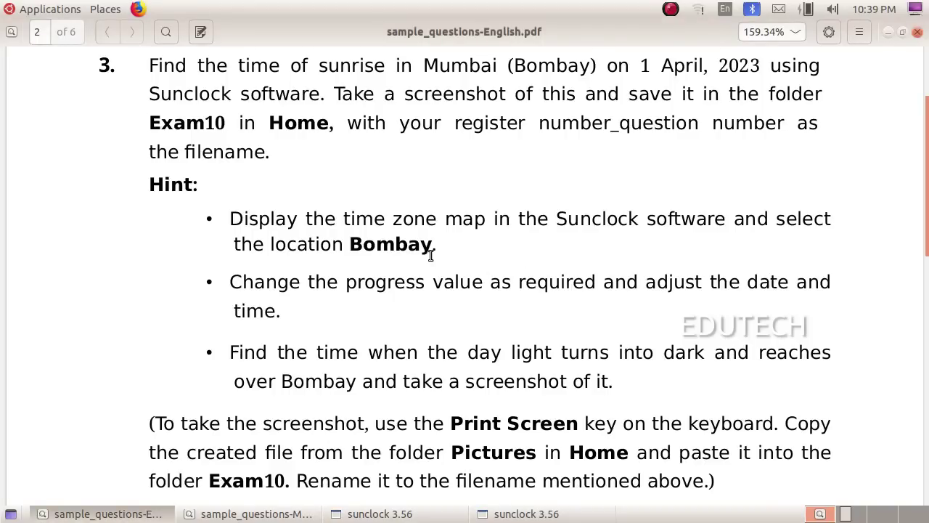
{"action": "left_click", "coordinate": [526, 514]}
{"action": "left_click", "coordinate": [379, 514]}
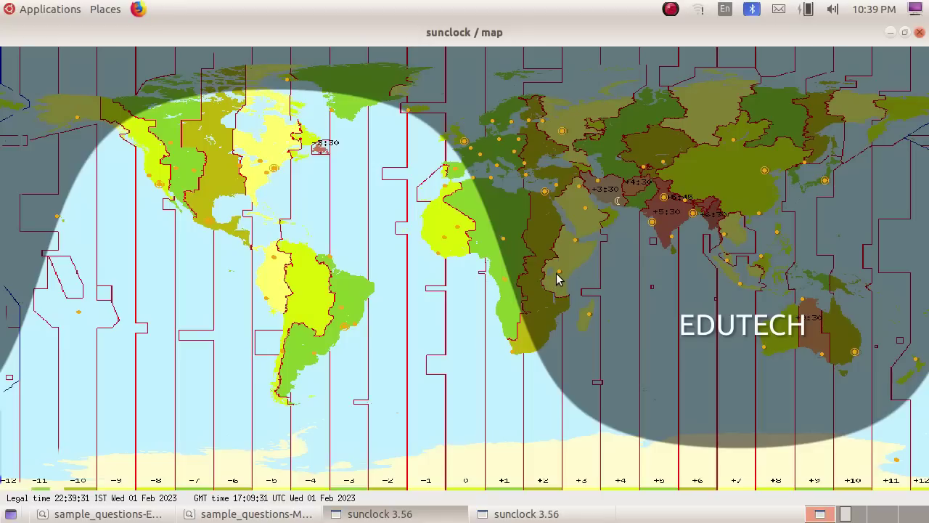
{"action": "left_click", "coordinate": [651, 223]}
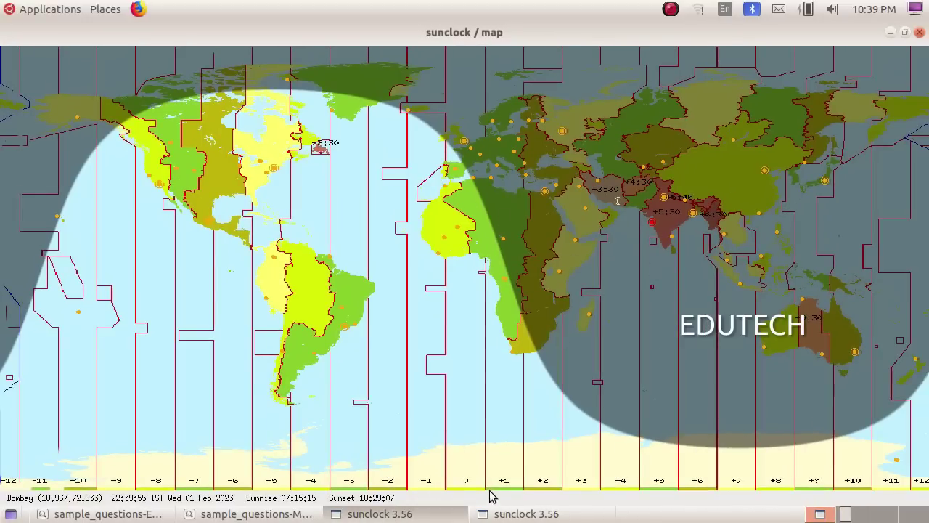
Show the city names on the map through the urban selector and close the selector window.
{"action": "left_click", "coordinate": [485, 514]}
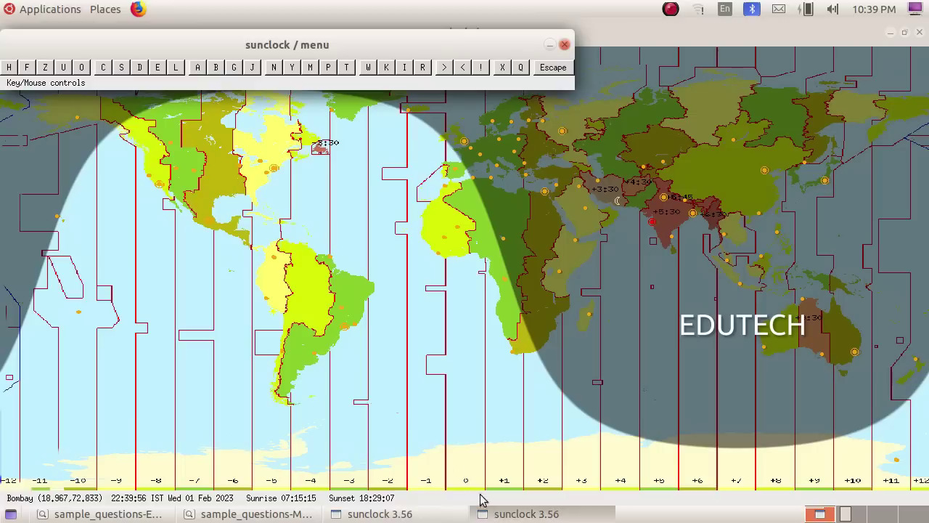
{"action": "left_click", "coordinate": [64, 76]}
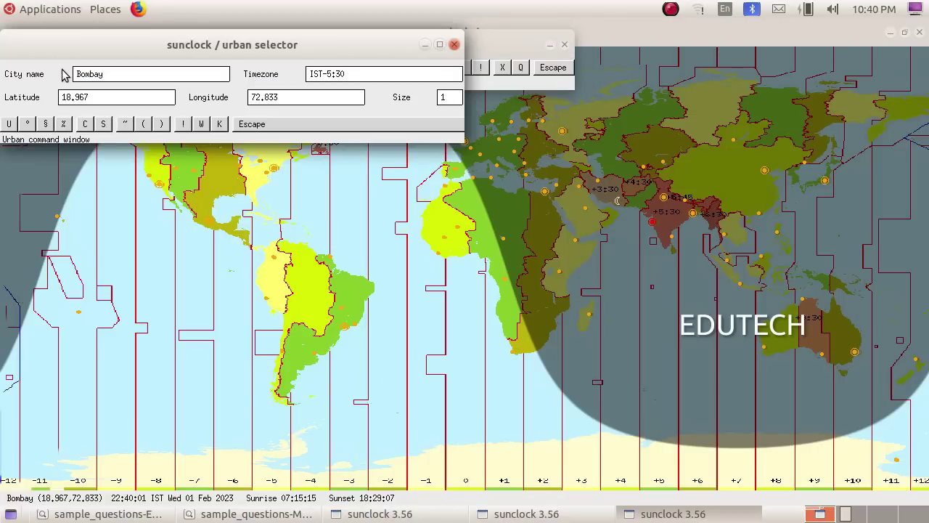
{"action": "left_click", "coordinate": [8, 124]}
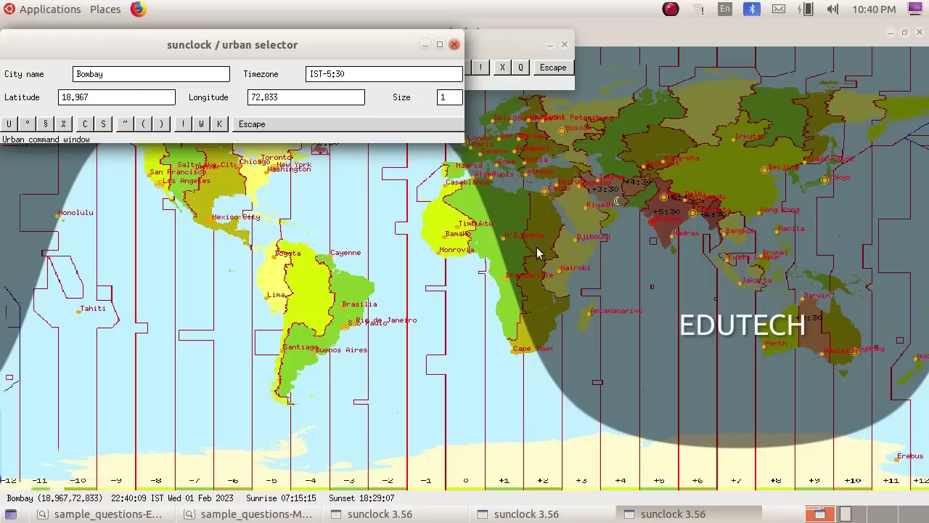
{"action": "left_click", "coordinate": [455, 45]}
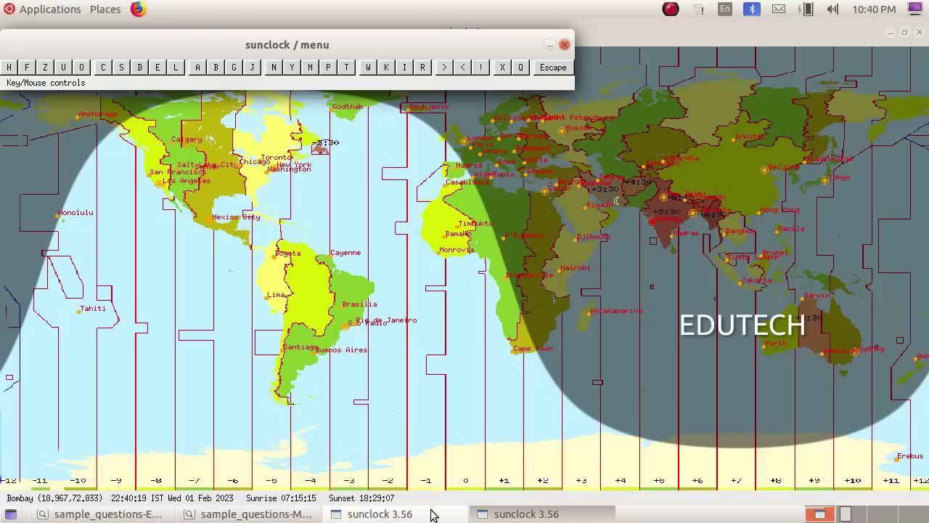
Recheck question 3 in the Malayalam PDF and set Sunclock's time progress value to 30 days.
{"action": "left_click", "coordinate": [259, 517]}
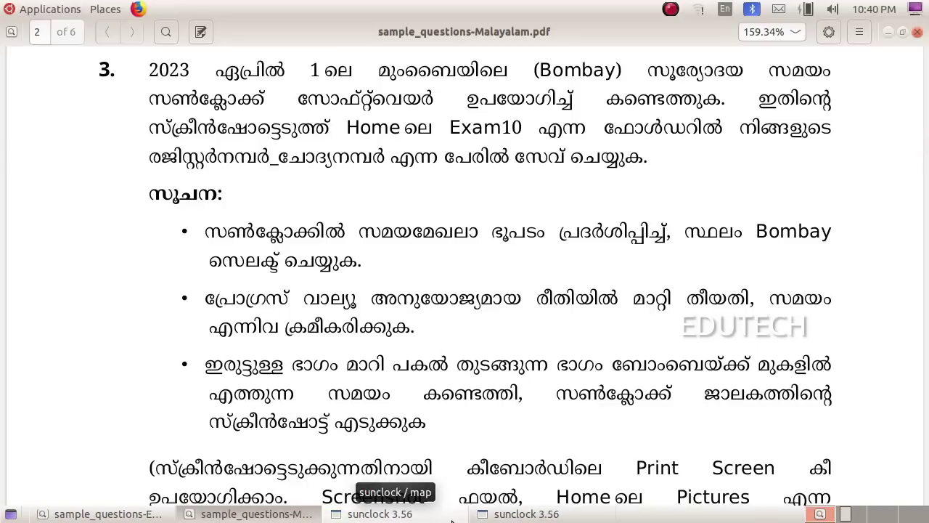
{"action": "left_click", "coordinate": [416, 517]}
{"action": "left_click", "coordinate": [285, 258]}
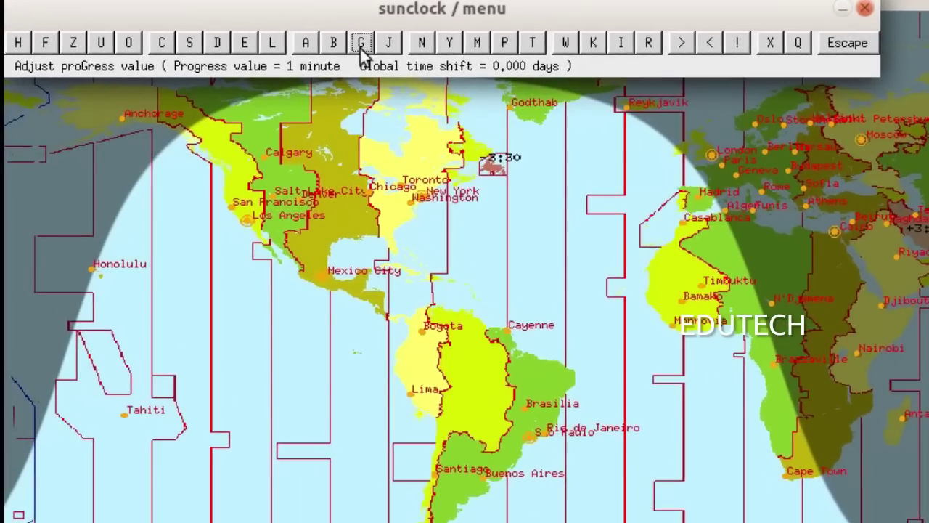
{"action": "left_click", "coordinate": [361, 48]}
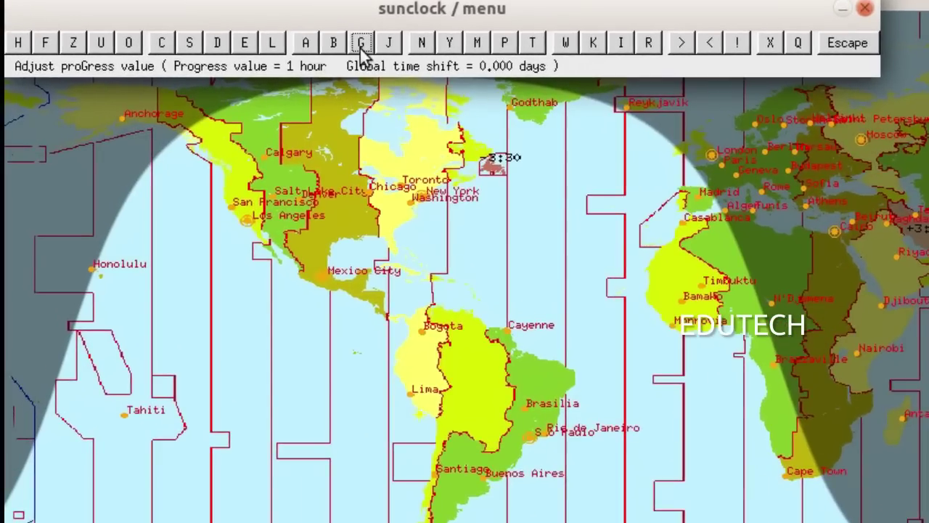
{"action": "left_click", "coordinate": [363, 48]}
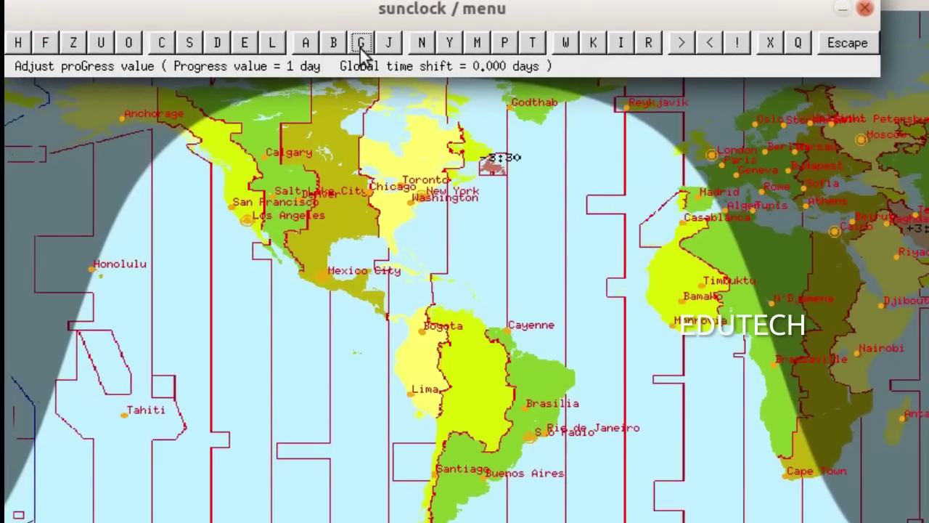
{"action": "left_click", "coordinate": [362, 48]}
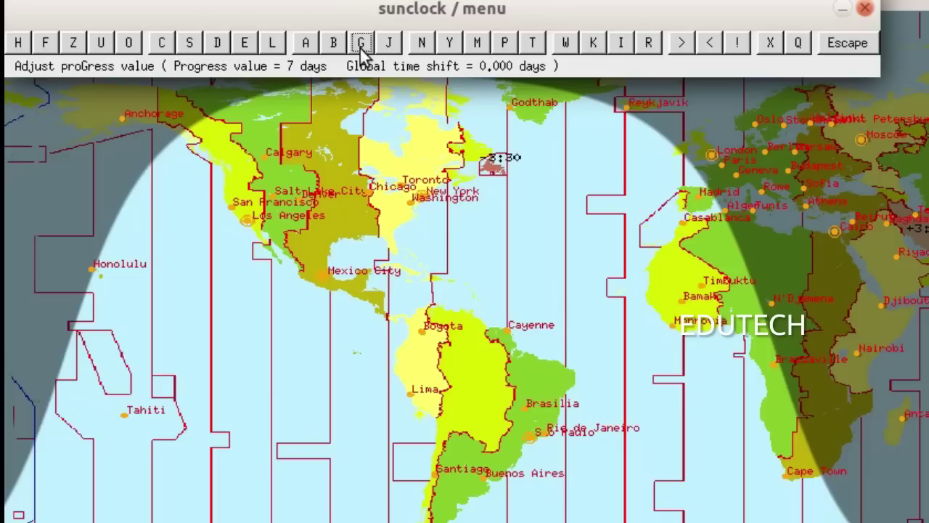
{"action": "left_click", "coordinate": [362, 48]}
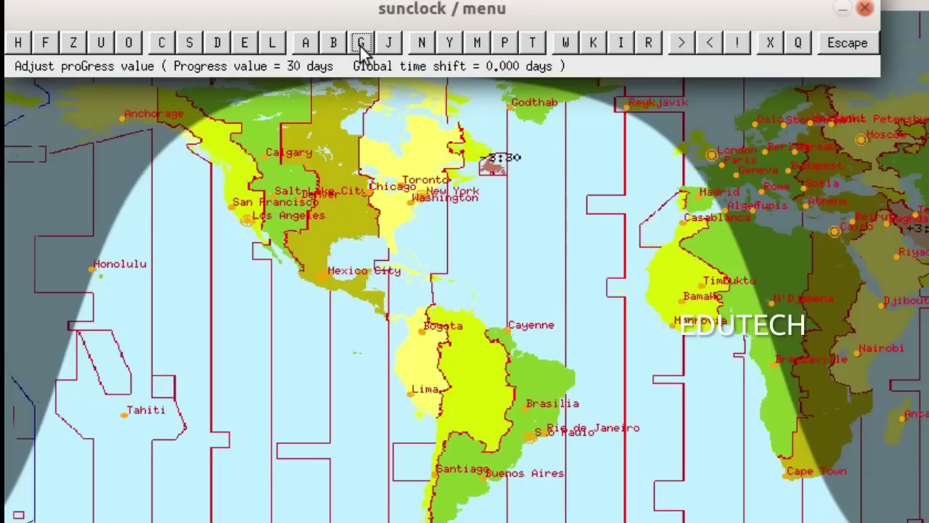
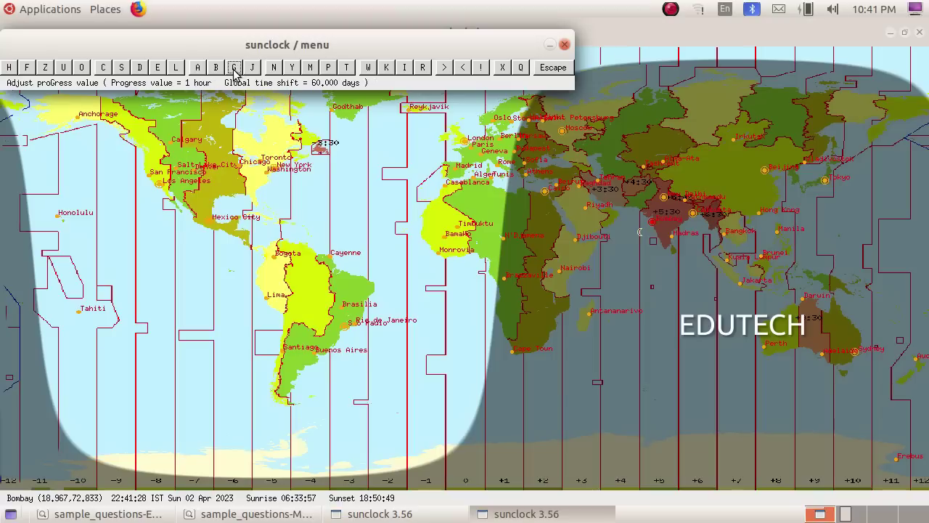
Set the progress value to 1 day and move the map time backward to 1 April 2023.
{"action": "left_click", "coordinate": [234, 67]}
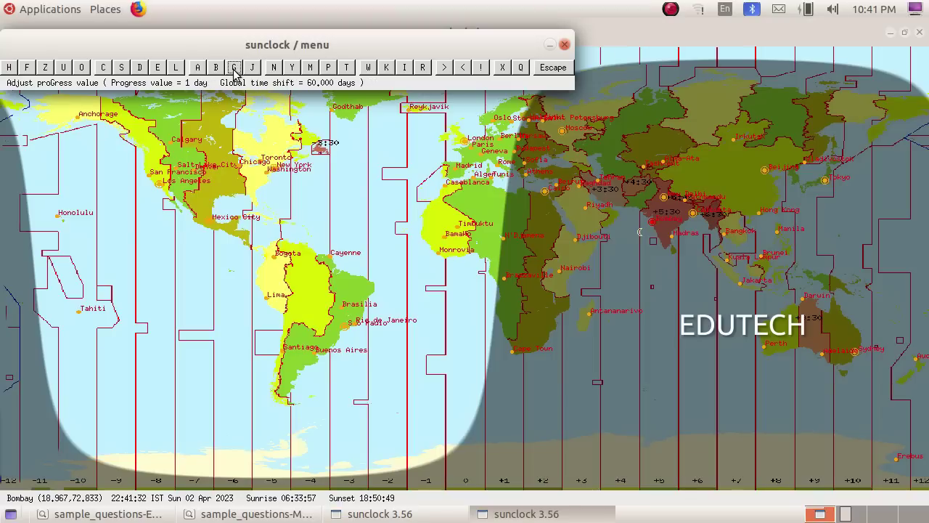
{"action": "left_click", "coordinate": [210, 70]}
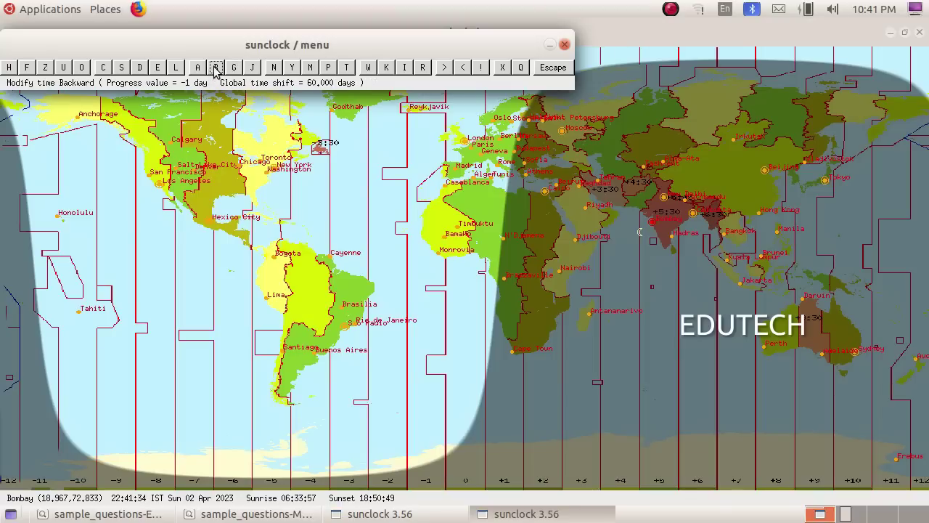
{"action": "left_click", "coordinate": [216, 67]}
{"action": "left_click", "coordinate": [215, 69]}
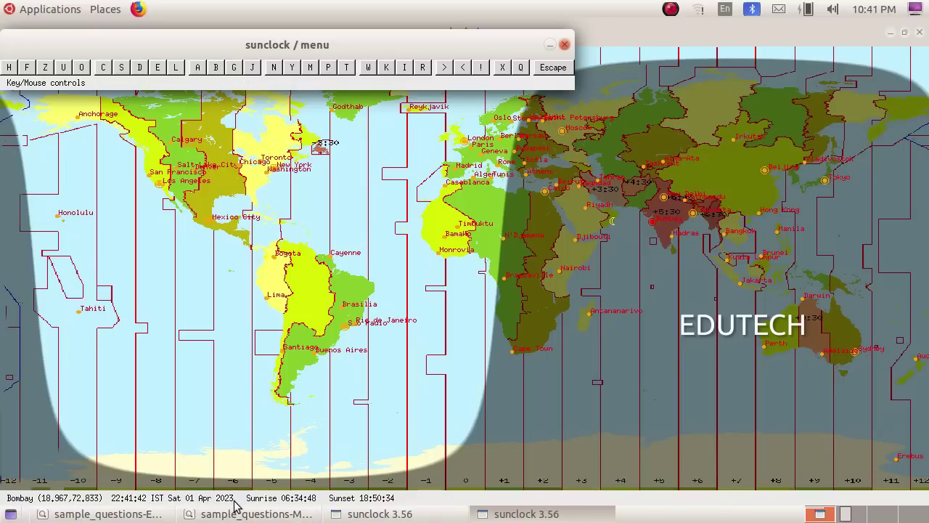
{"action": "left_click", "coordinate": [239, 513]}
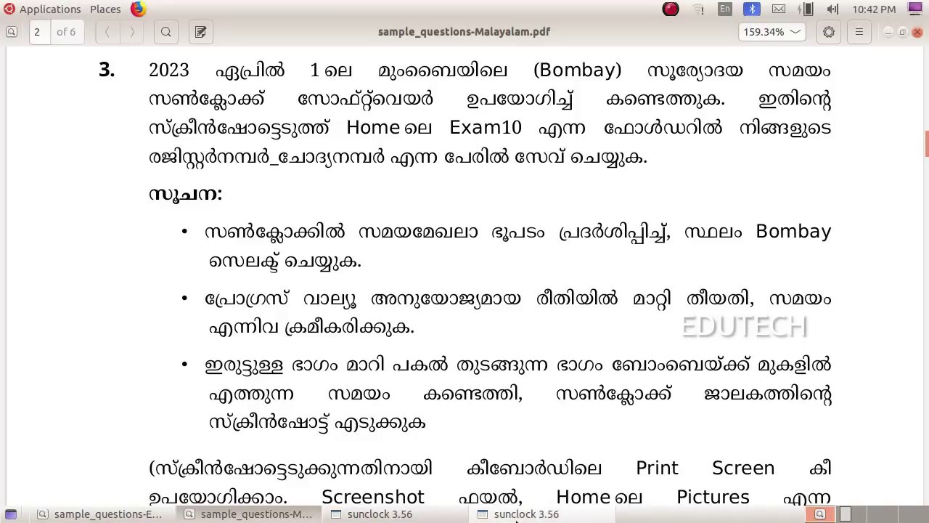
{"action": "left_click", "coordinate": [512, 515]}
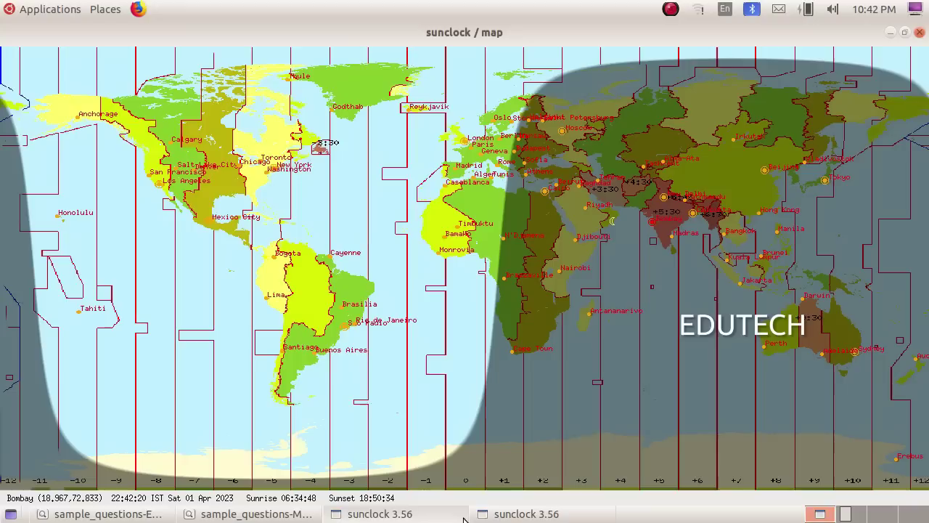
{"action": "left_click", "coordinate": [508, 515]}
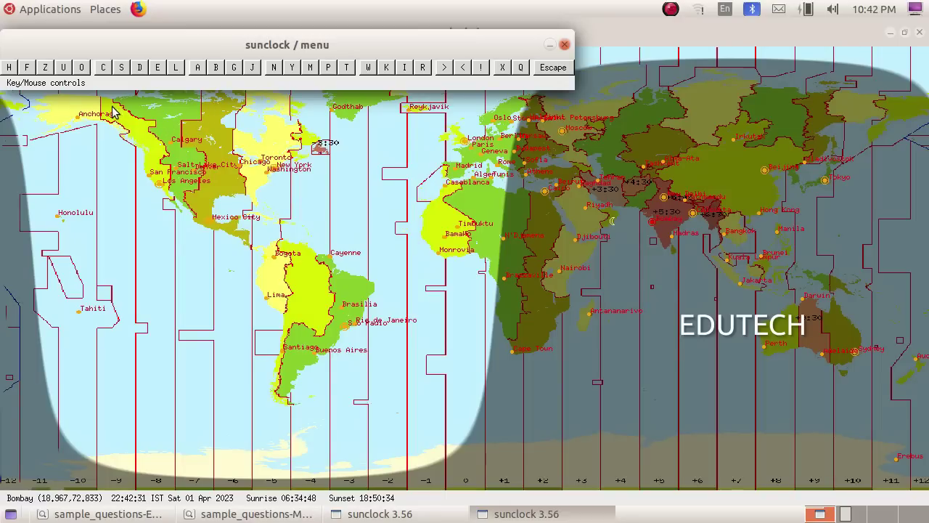
{"action": "left_click", "coordinate": [80, 68]}
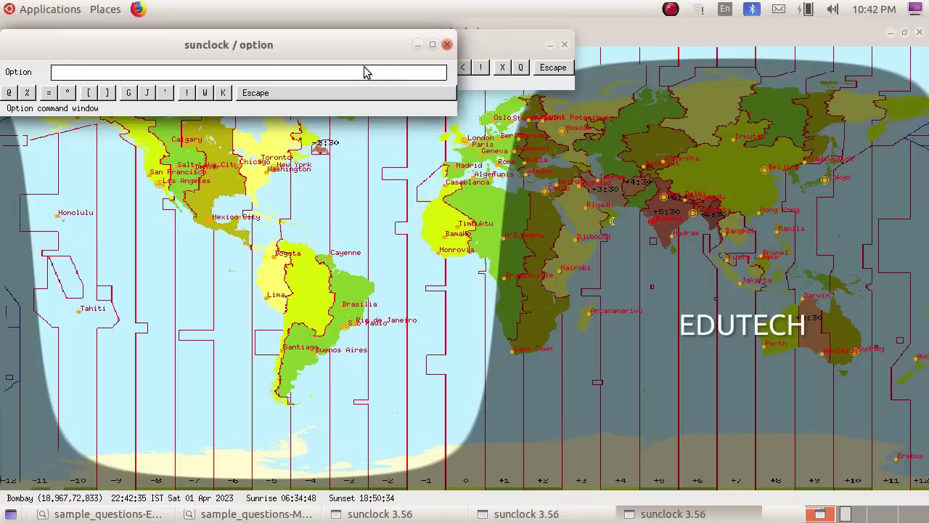
{"action": "left_click", "coordinate": [446, 44]}
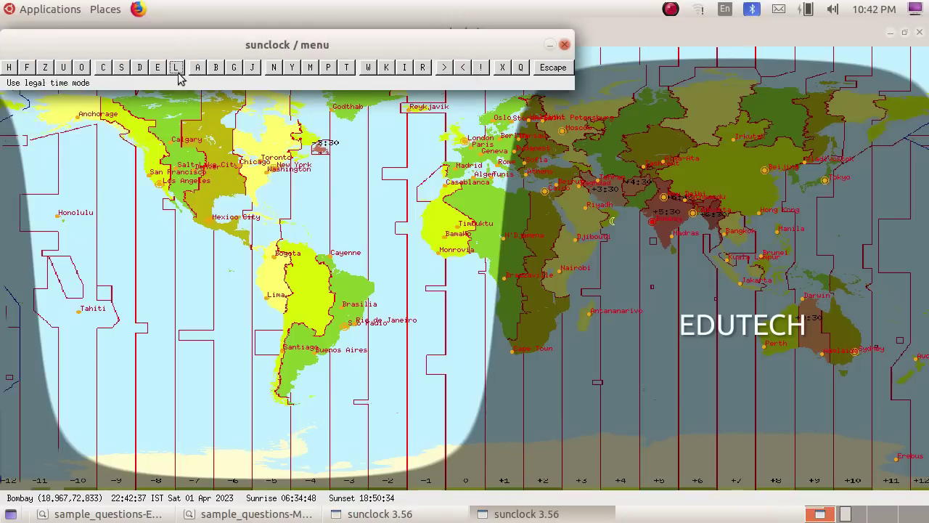
Set the progress value to 1 minute and run the time animation until the daylight edge passes Bombay, closing the option window.
{"action": "left_click", "coordinate": [234, 68]}
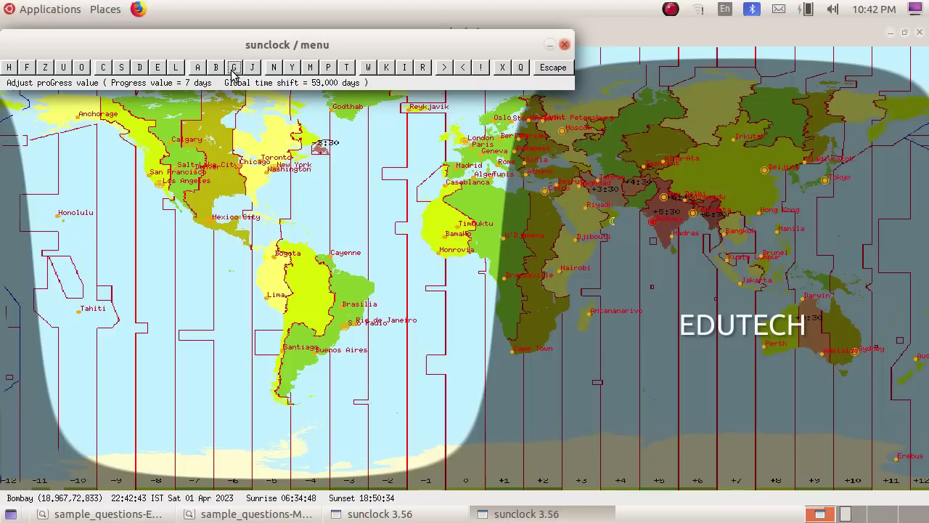
{"action": "left_click", "coordinate": [234, 67]}
{"action": "left_click", "coordinate": [234, 69]}
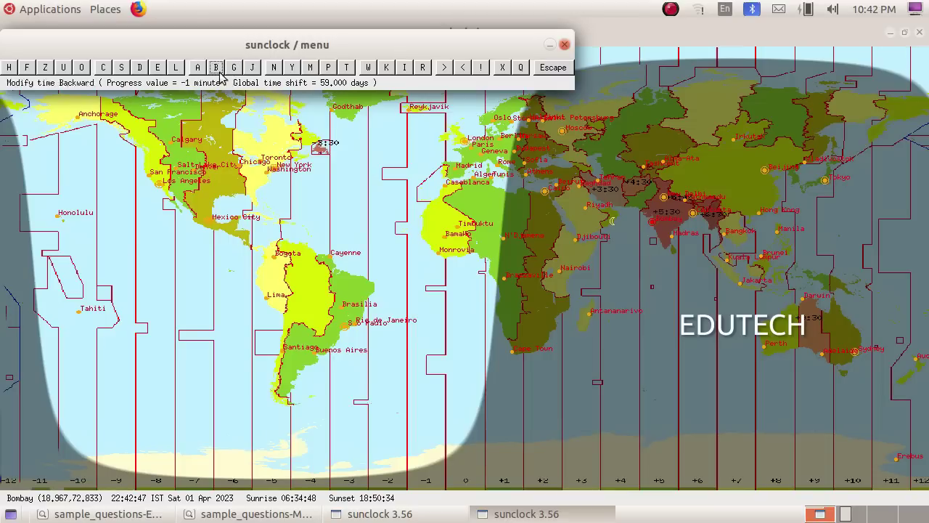
{"action": "left_click", "coordinate": [83, 67]}
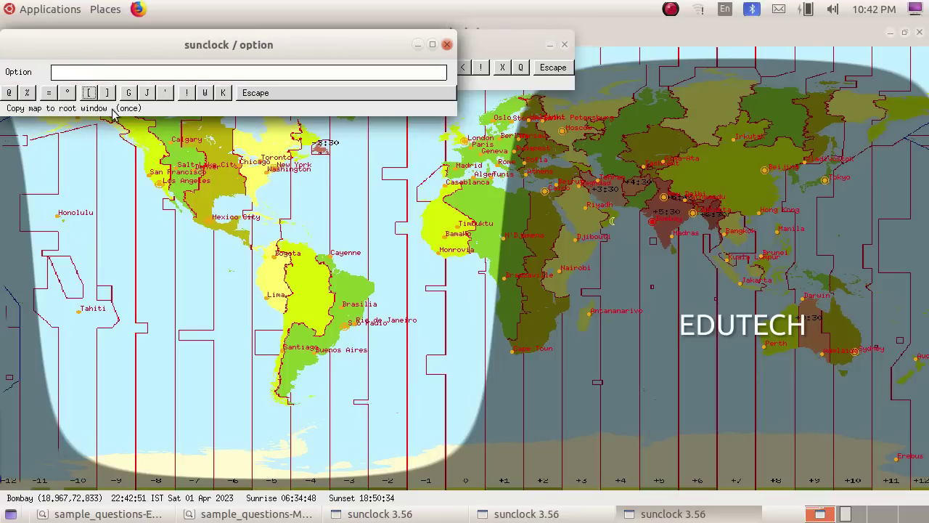
{"action": "left_click", "coordinate": [163, 95]}
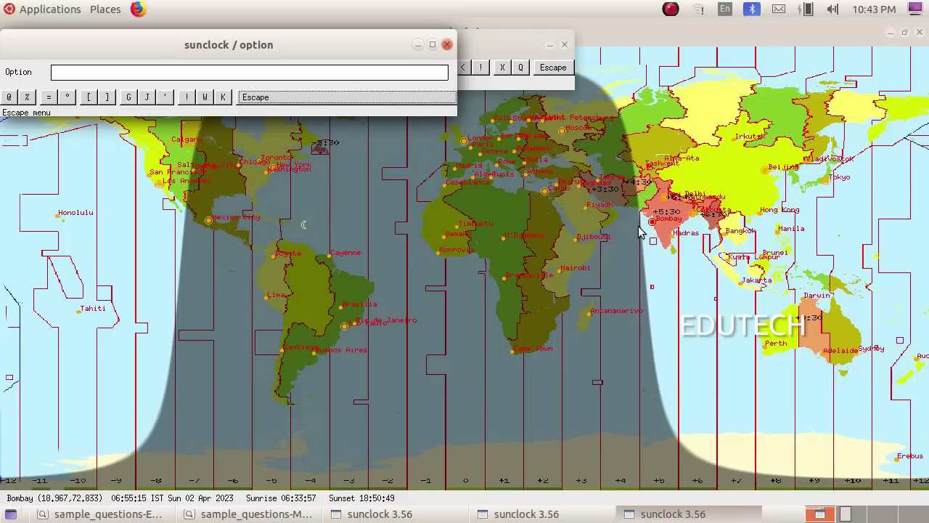
{"action": "left_click", "coordinate": [446, 44]}
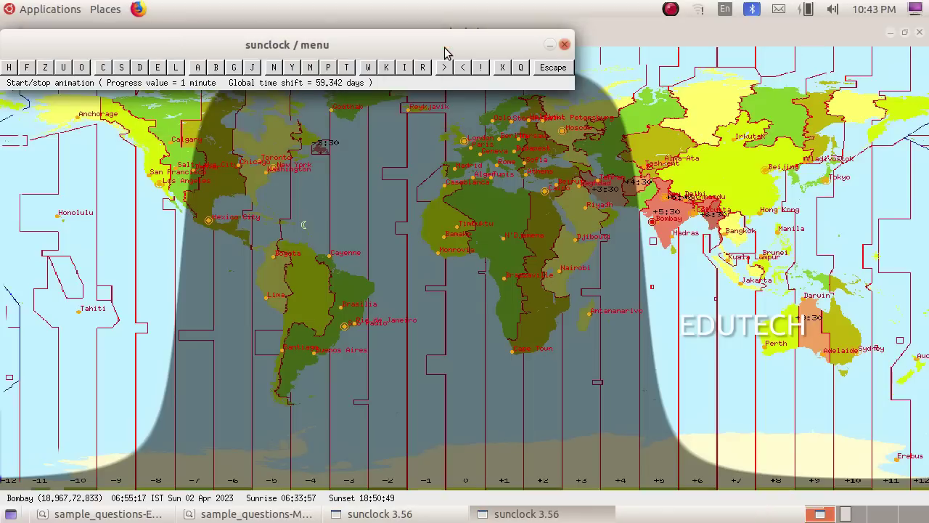
Move the map time backward in 1-minute steps to about 06:37 so the day-night boundary lies over Bombay.
{"action": "left_click", "coordinate": [210, 70]}
{"action": "left_click", "coordinate": [210, 70]}
{"action": "left_click", "coordinate": [211, 69]}
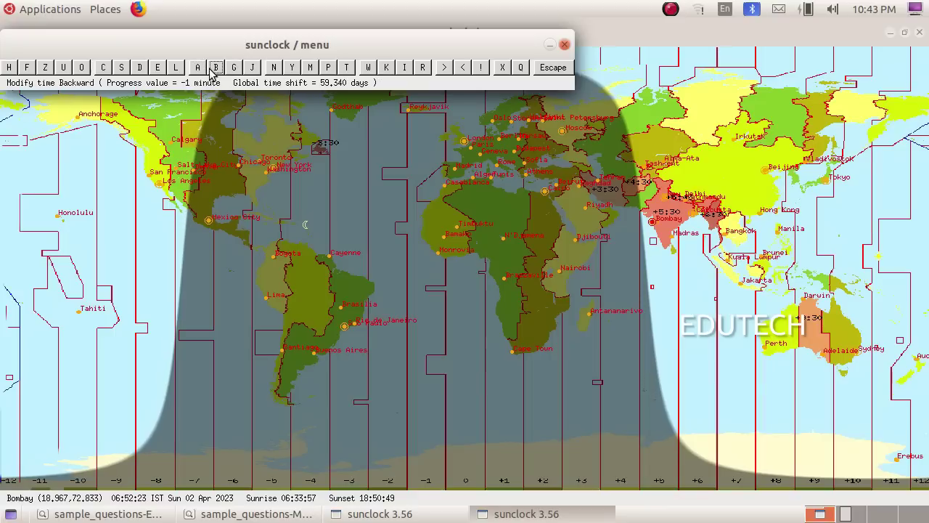
{"action": "left_click", "coordinate": [211, 69]}
{"action": "left_click", "coordinate": [210, 70]}
{"action": "left_click", "coordinate": [211, 70]}
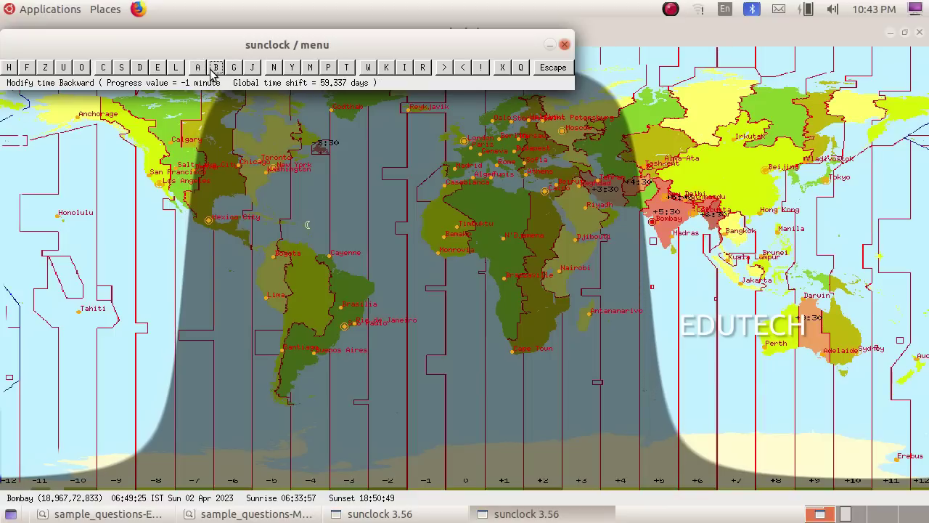
{"action": "left_click", "coordinate": [211, 70]}
{"action": "left_click", "coordinate": [210, 69]}
{"action": "left_click", "coordinate": [210, 69]}
{"action": "left_click", "coordinate": [211, 70]}
{"action": "left_click", "coordinate": [210, 70]}
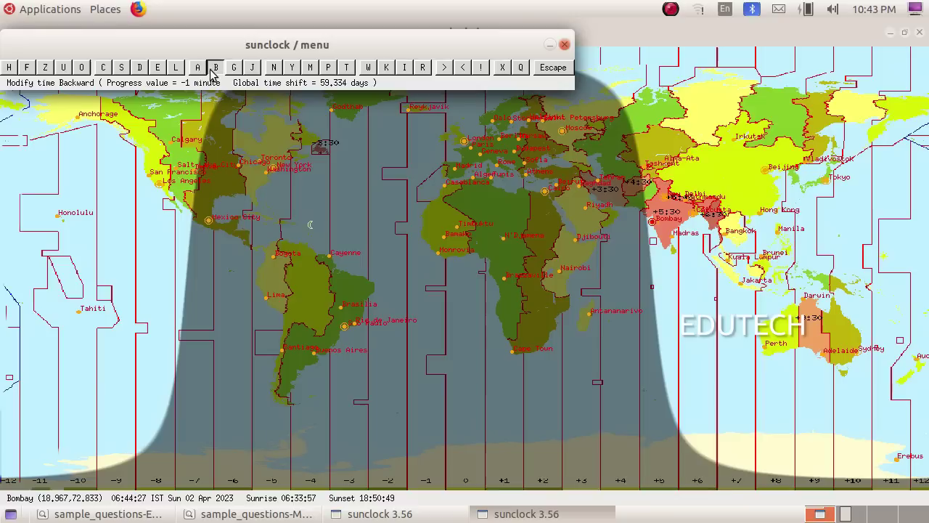
{"action": "left_click", "coordinate": [211, 69]}
{"action": "left_click", "coordinate": [211, 70]}
{"action": "left_click", "coordinate": [210, 69]}
{"action": "left_click", "coordinate": [210, 69]}
{"action": "left_click", "coordinate": [212, 70]}
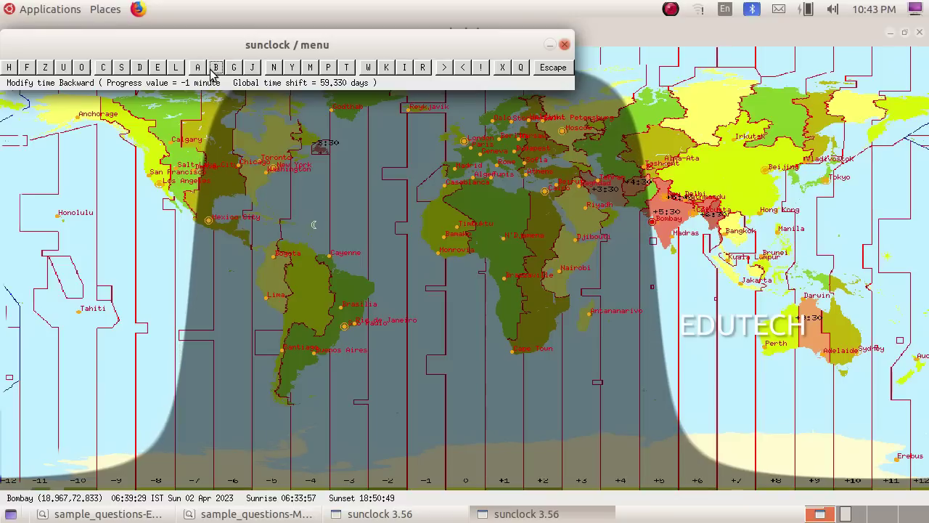
{"action": "left_click", "coordinate": [212, 70]}
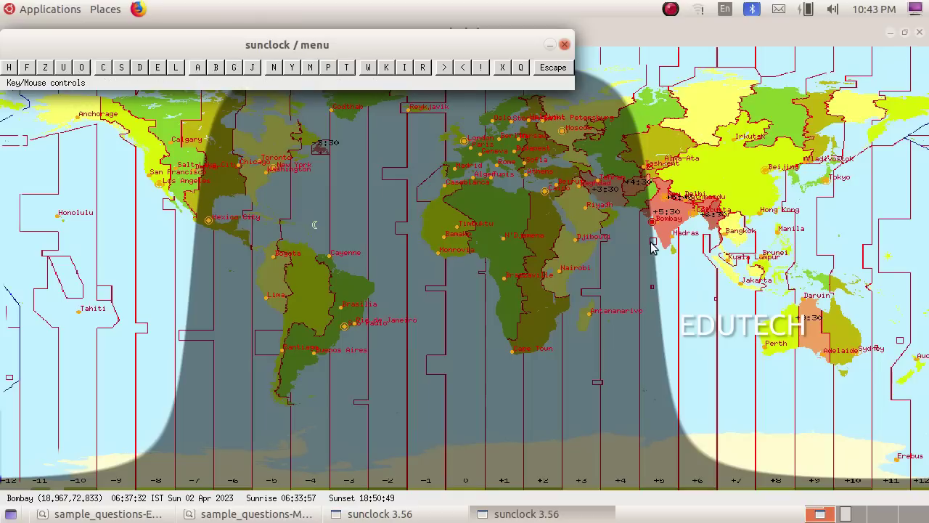
Recheck question 3 in the English and Malayalam PDFs and take a screenshot of the Sunclock map.
{"action": "left_click", "coordinate": [83, 519]}
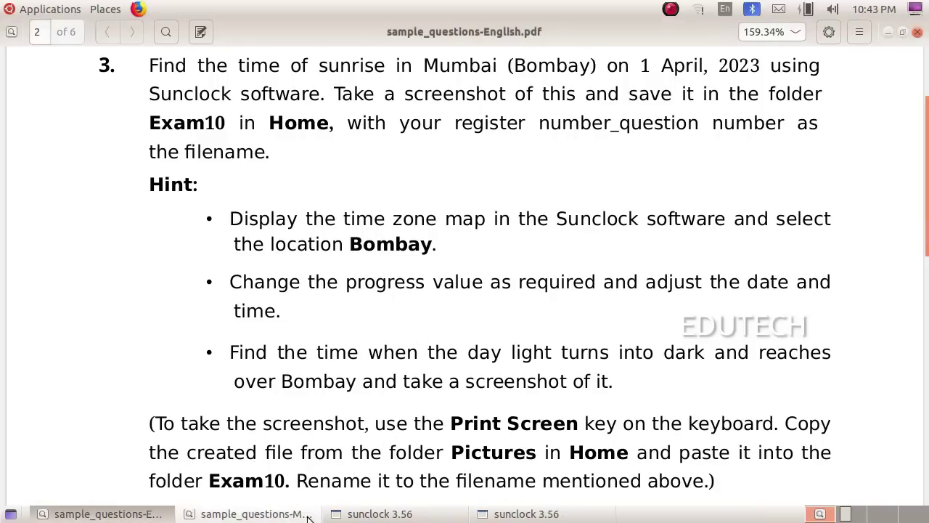
{"action": "left_click", "coordinate": [256, 513]}
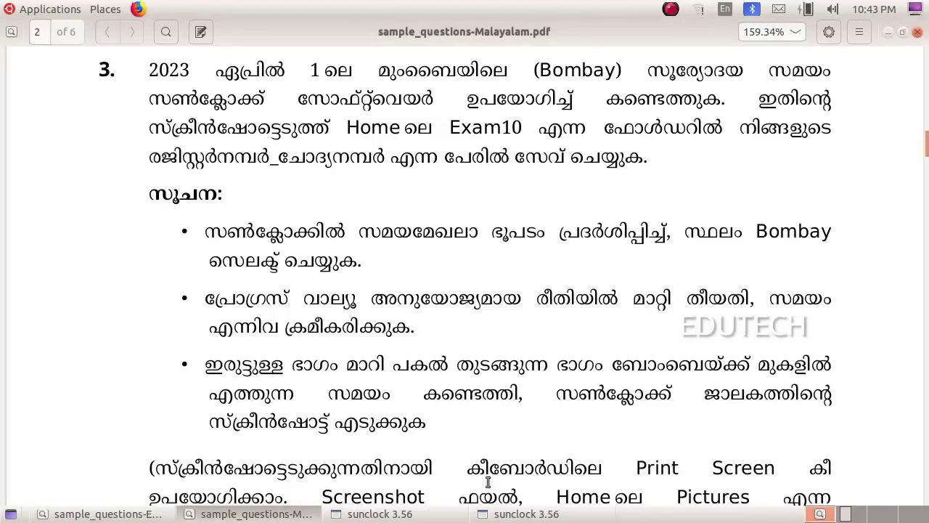
{"action": "left_click", "coordinate": [518, 515]}
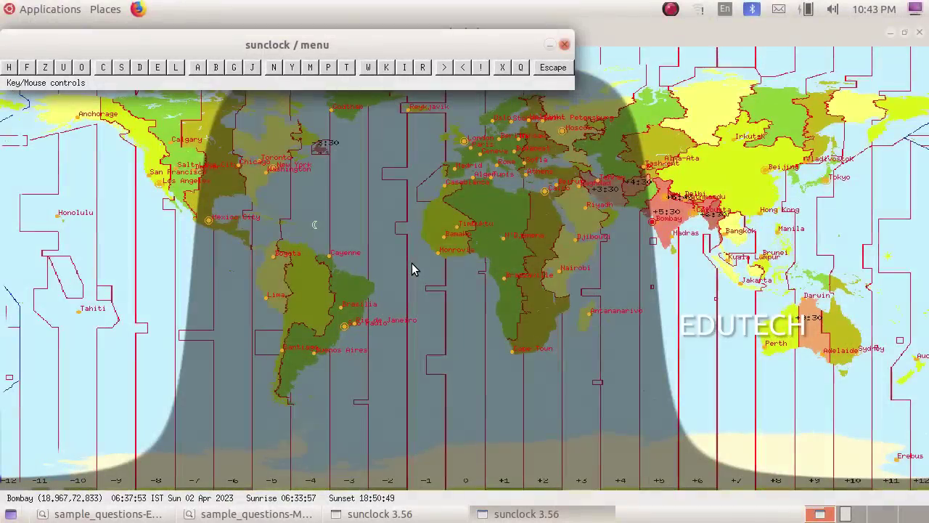
{"action": "key", "text": "l"}
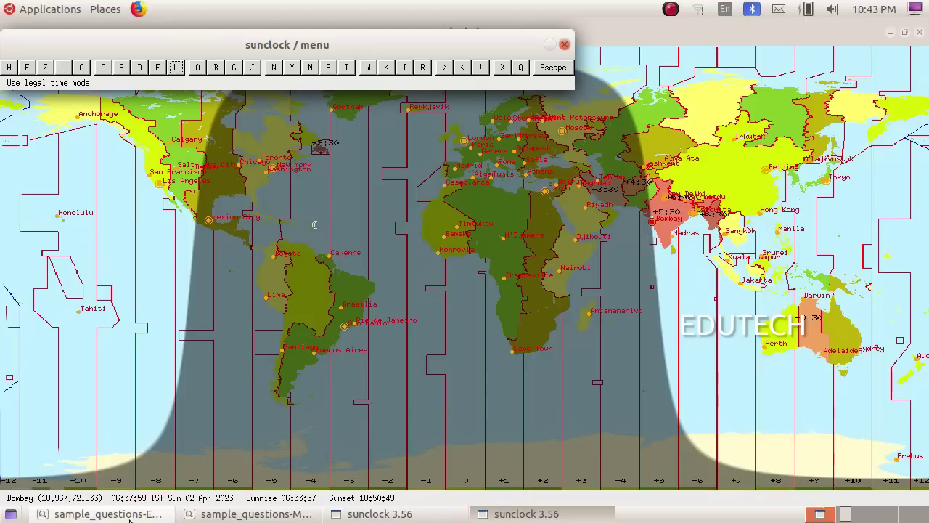
Read the screenshot saving instructions for question 3 in the English PDF and open the Pictures folder in the file manager.
{"action": "left_click", "coordinate": [83, 515]}
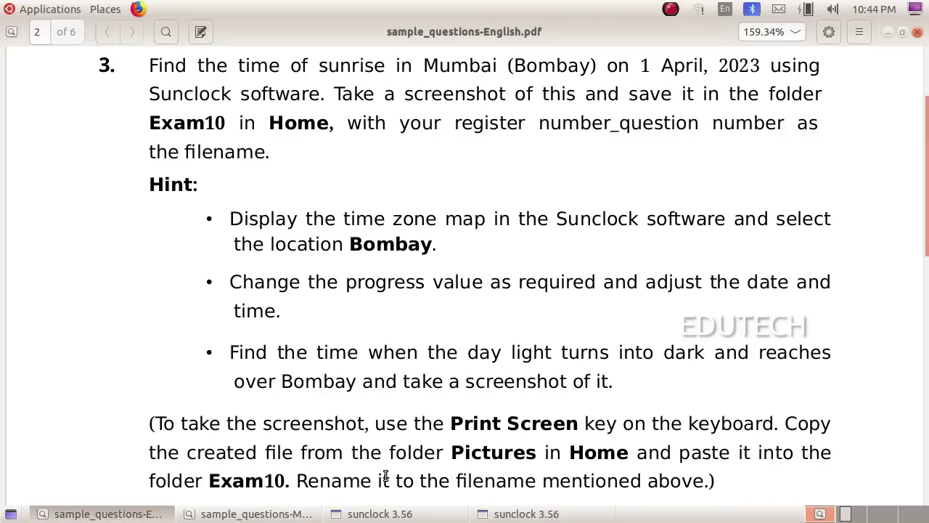
{"action": "scroll", "coordinate": [384, 474], "scroll_direction": "down", "scroll_amount": 1}
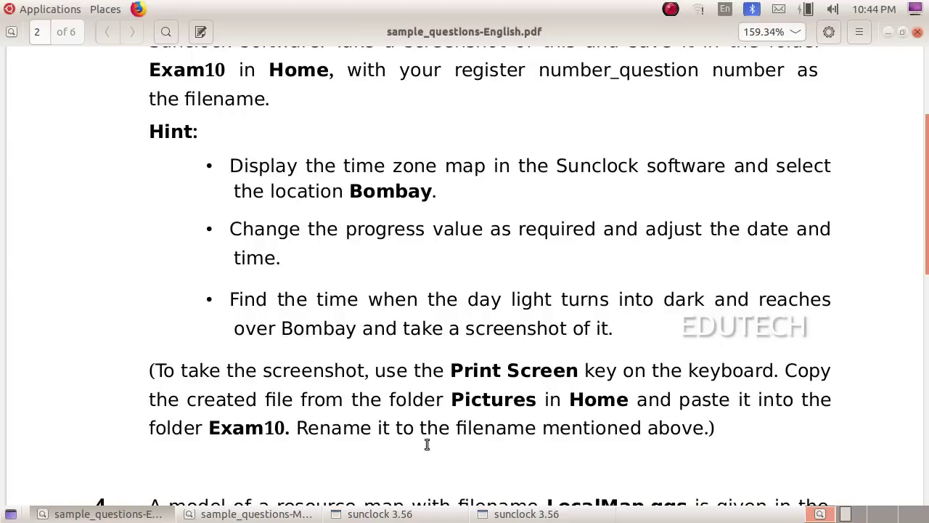
{"action": "left_click", "coordinate": [100, 10]}
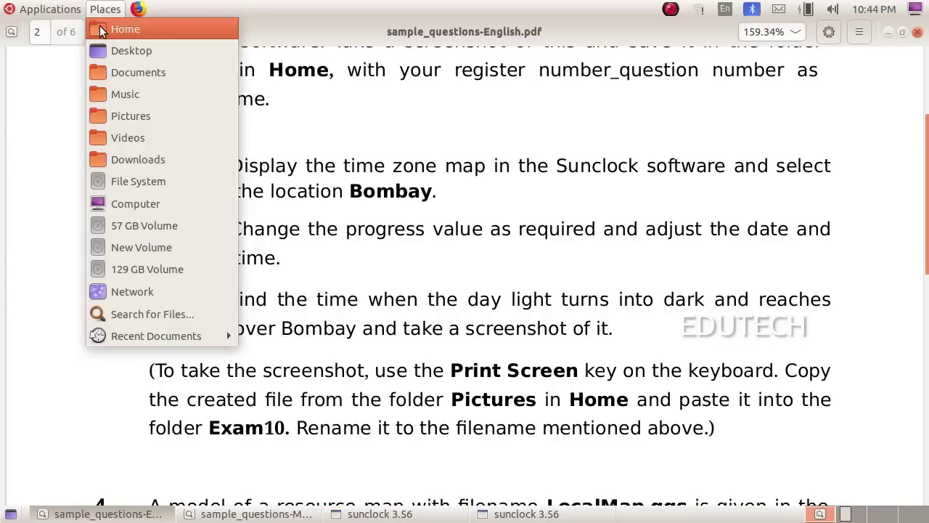
{"action": "left_click", "coordinate": [100, 29]}
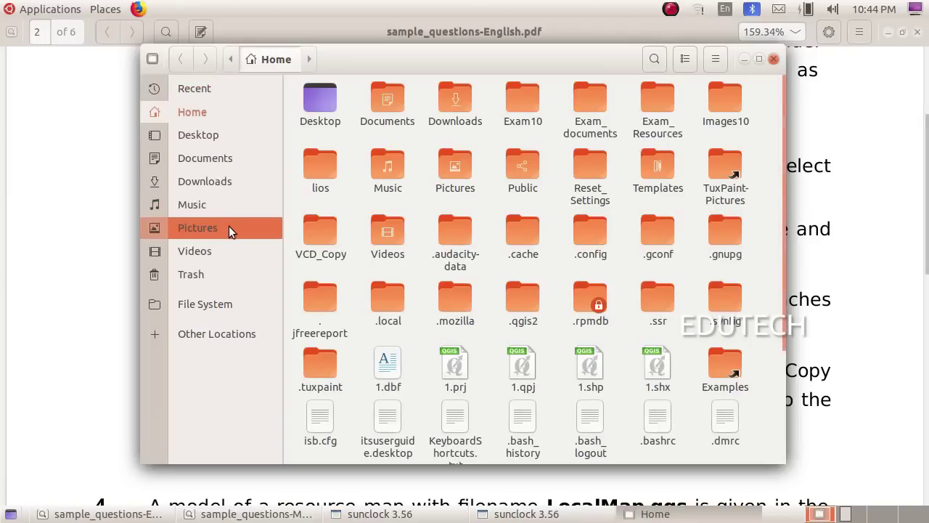
{"action": "left_click", "coordinate": [229, 231]}
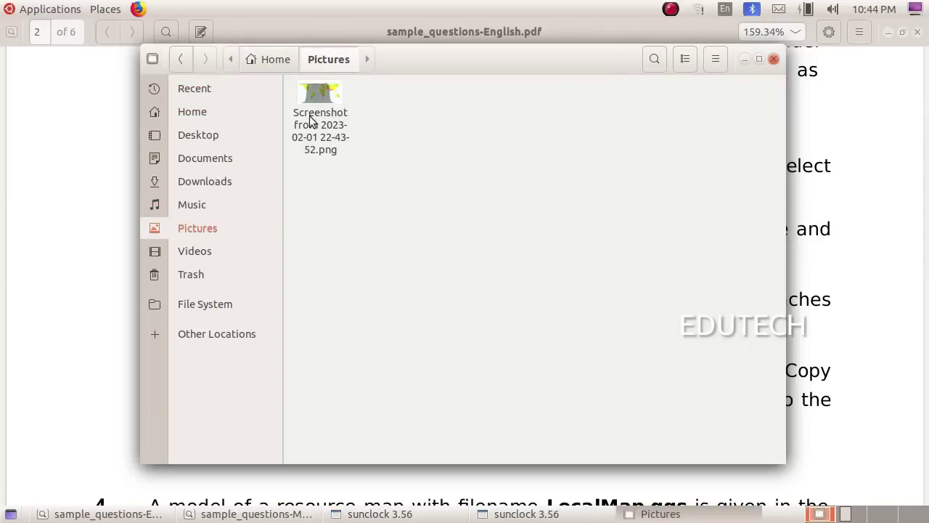
Rename the screenshot PNG in Pictures to the exam register number followed by _3.
{"action": "left_click", "coordinate": [309, 143]}
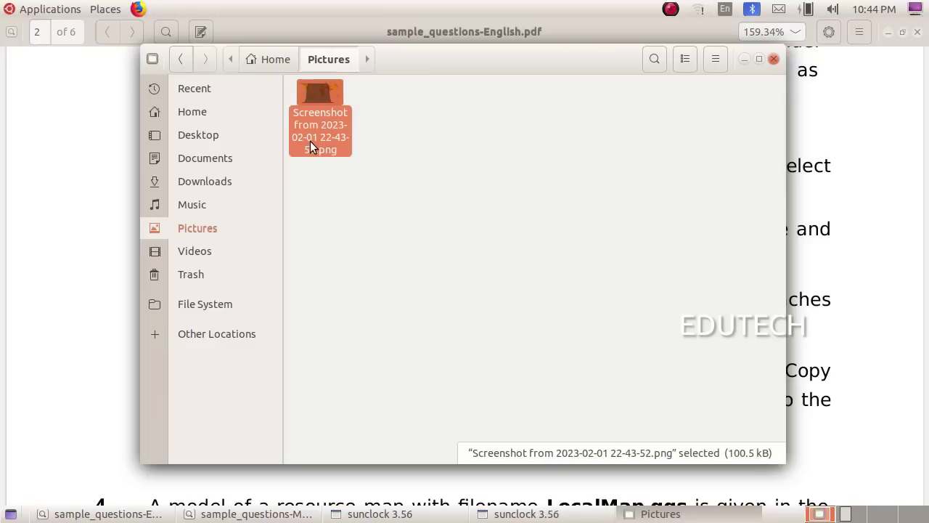
{"action": "right_click", "coordinate": [310, 143]}
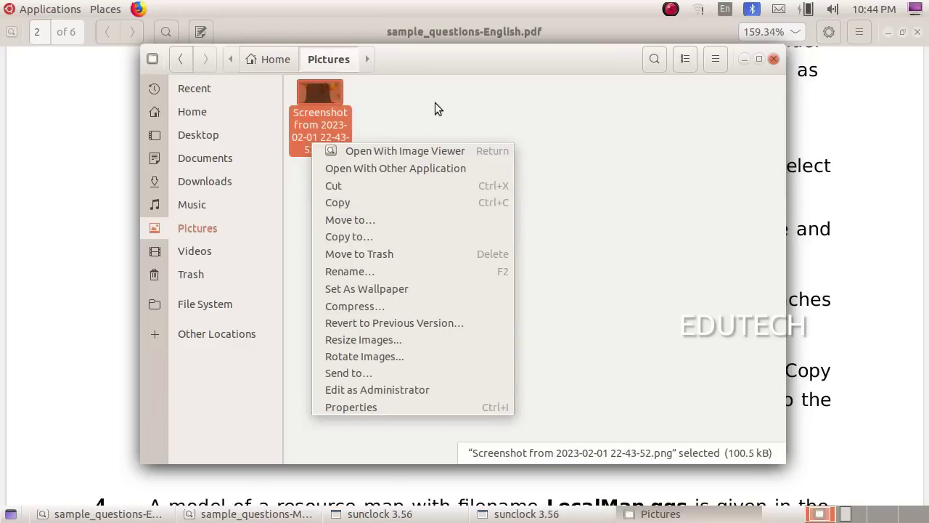
{"action": "left_click", "coordinate": [324, 114]}
{"action": "right_click", "coordinate": [320, 117]}
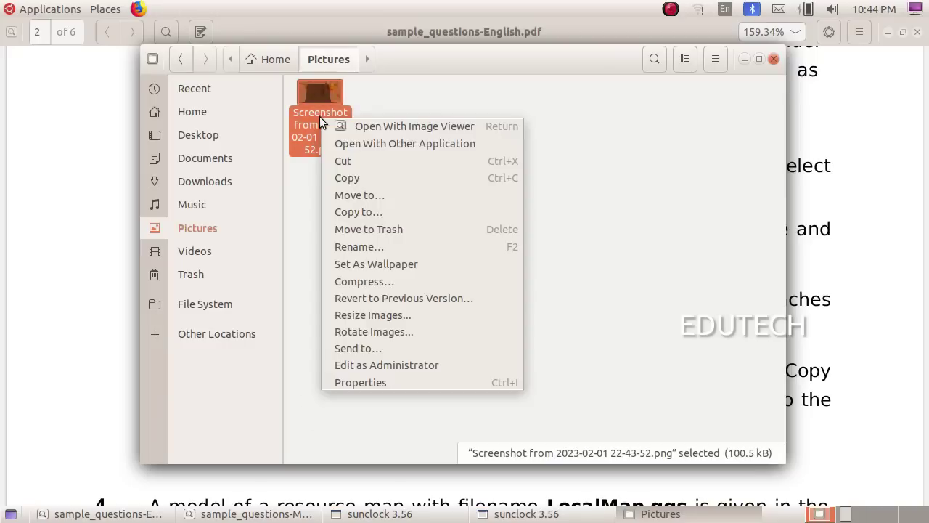
{"action": "left_click", "coordinate": [357, 248]}
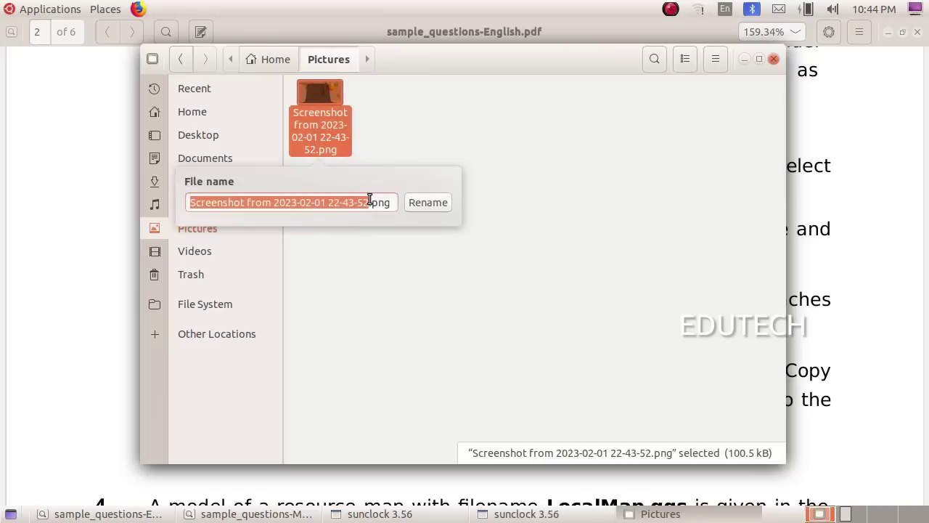
{"action": "left_click_drag", "start_coordinate": [370, 201], "coordinate": [197, 187]}
{"action": "type", "text": "9901"}
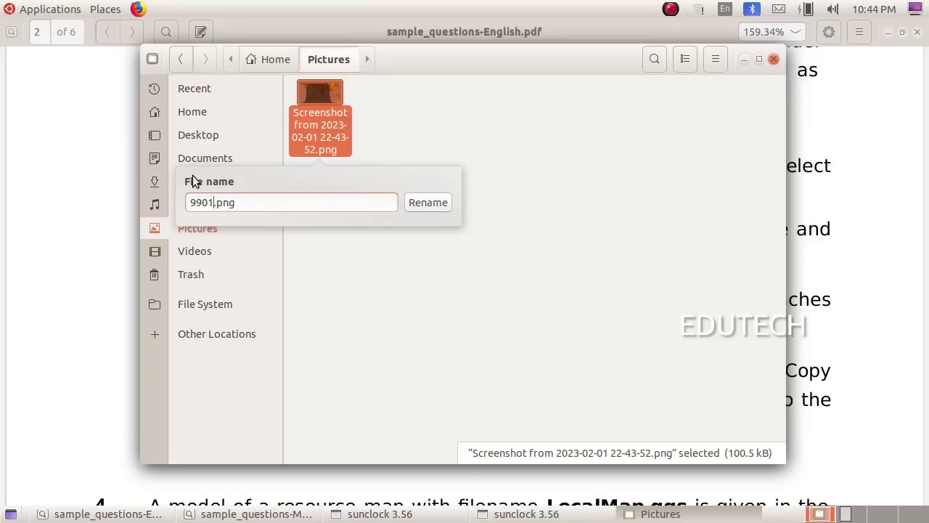
{"action": "type", "text": "23_3"}
{"action": "left_click", "coordinate": [427, 202]}
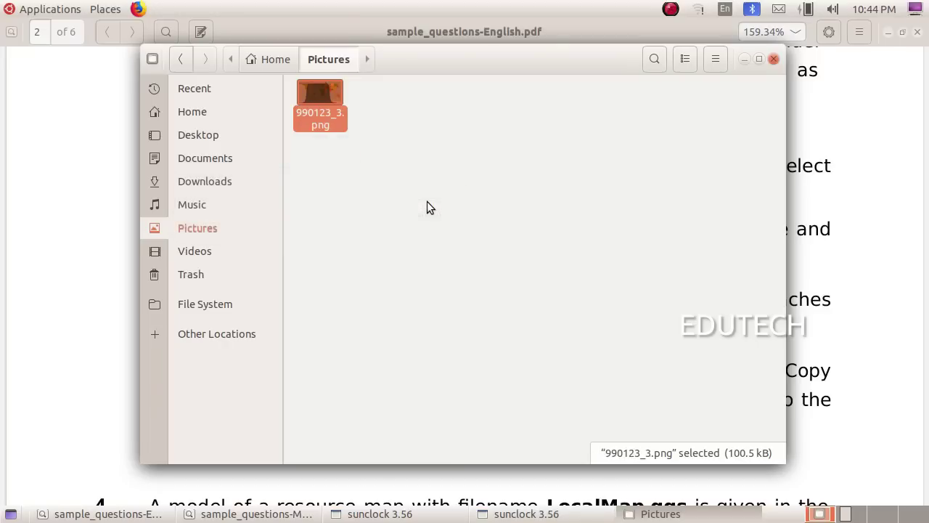
Copy the renamed screenshot from Pictures into the Exam10 folder in Home, replacing the PNG of the same name.
{"action": "right_click", "coordinate": [333, 123]}
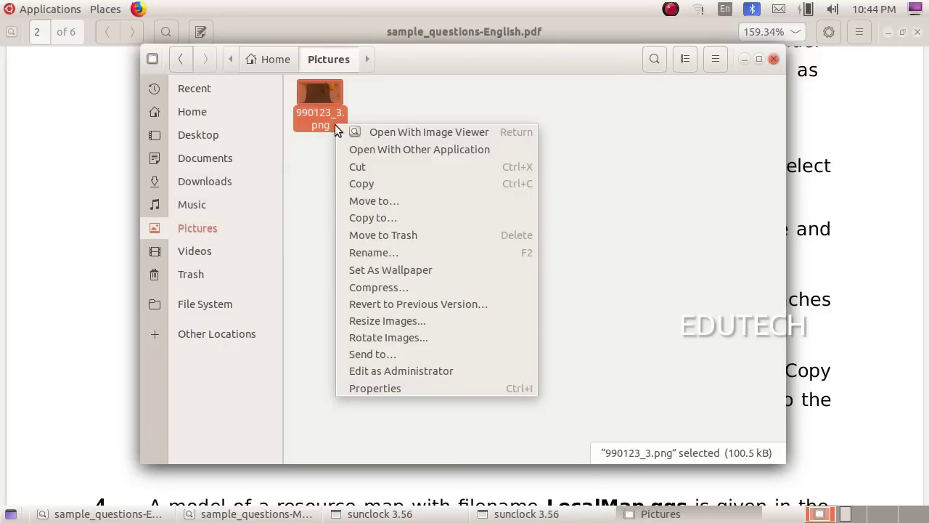
{"action": "left_click", "coordinate": [356, 188]}
{"action": "left_click", "coordinate": [194, 114]}
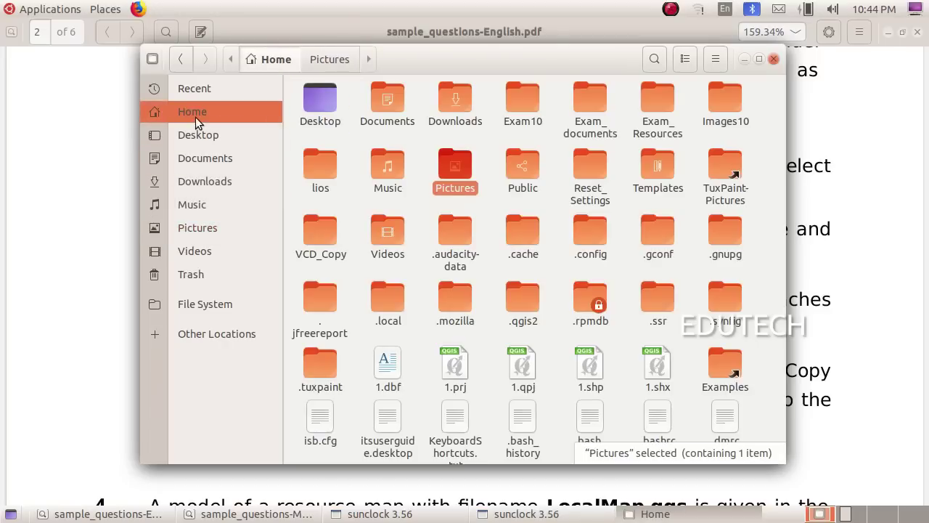
{"action": "double_click", "coordinate": [509, 125]}
{"action": "right_click", "coordinate": [529, 191]}
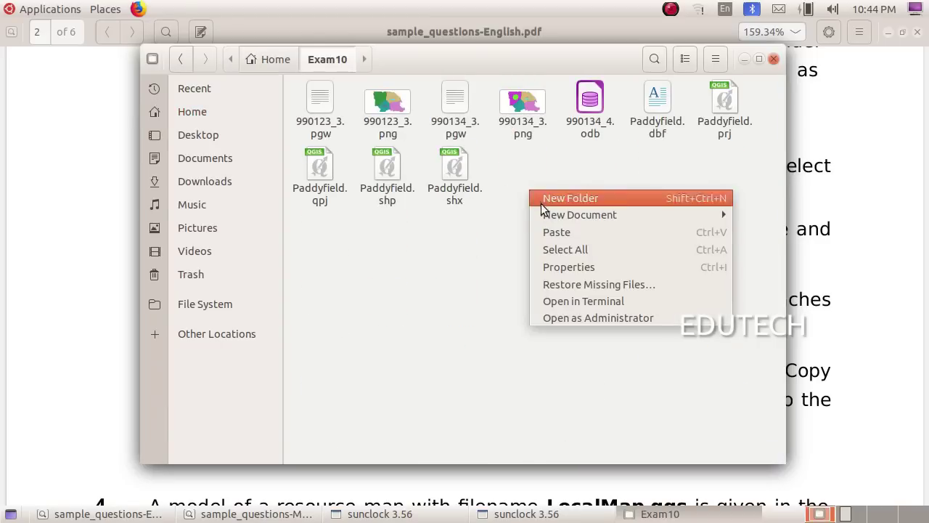
{"action": "left_click", "coordinate": [558, 232]}
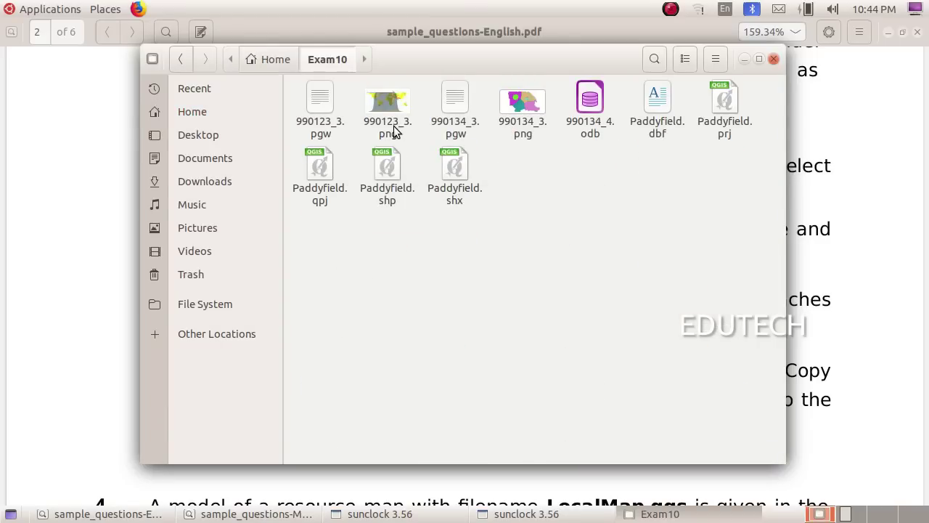